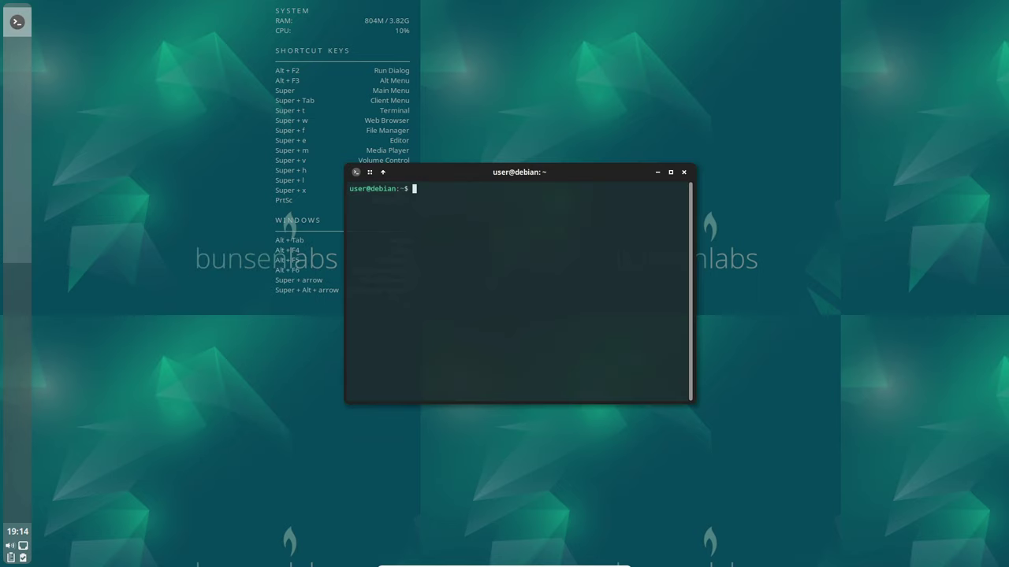
# - Run neofetch in a terminal to display the system information
pyautogui.write('neofetch')
pyautogui.press('Return')
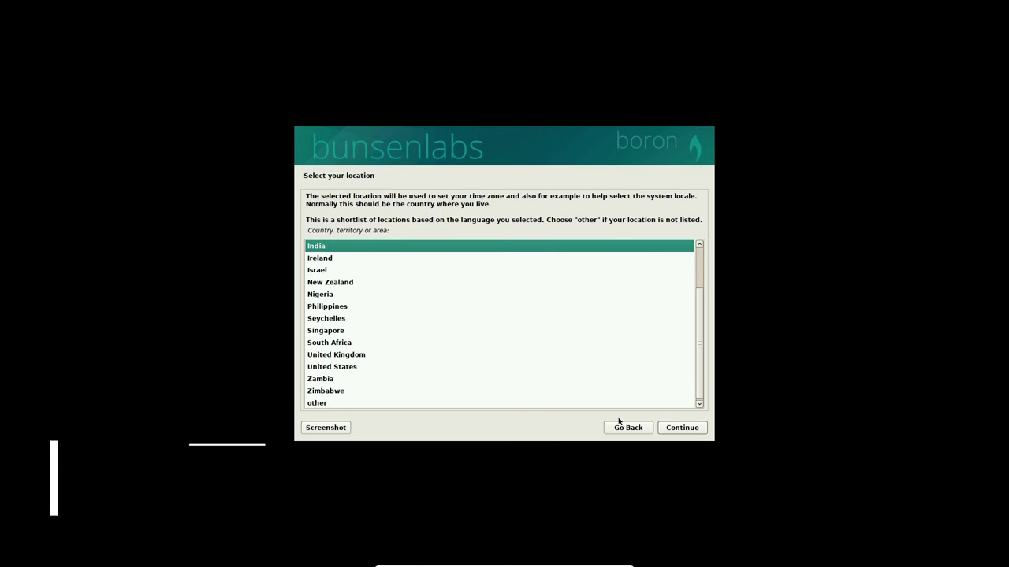
# - Accept the selected location, the American English keymap, and the default hostname and domain
pyautogui.click(682, 430)
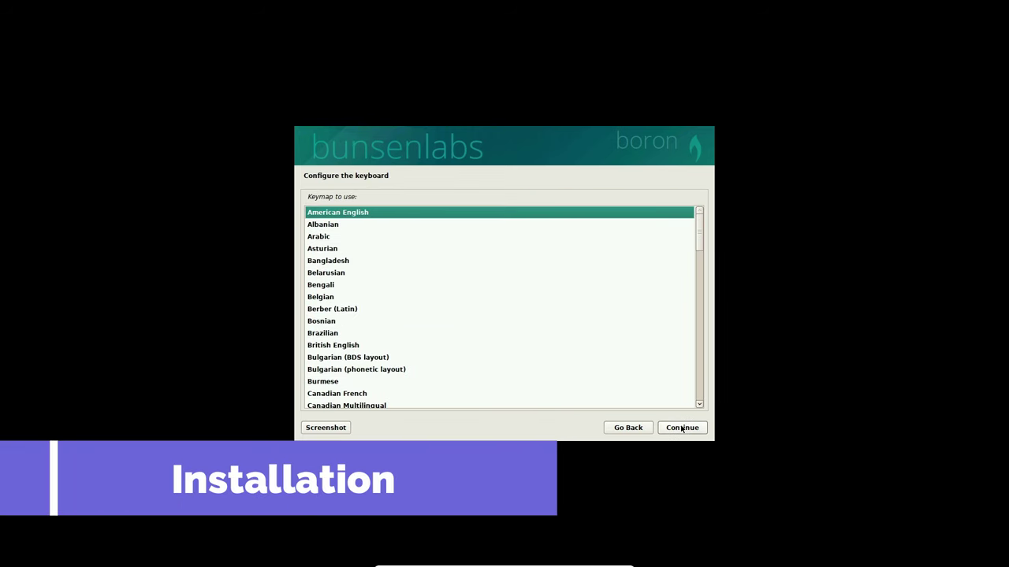
pyautogui.click(682, 428)
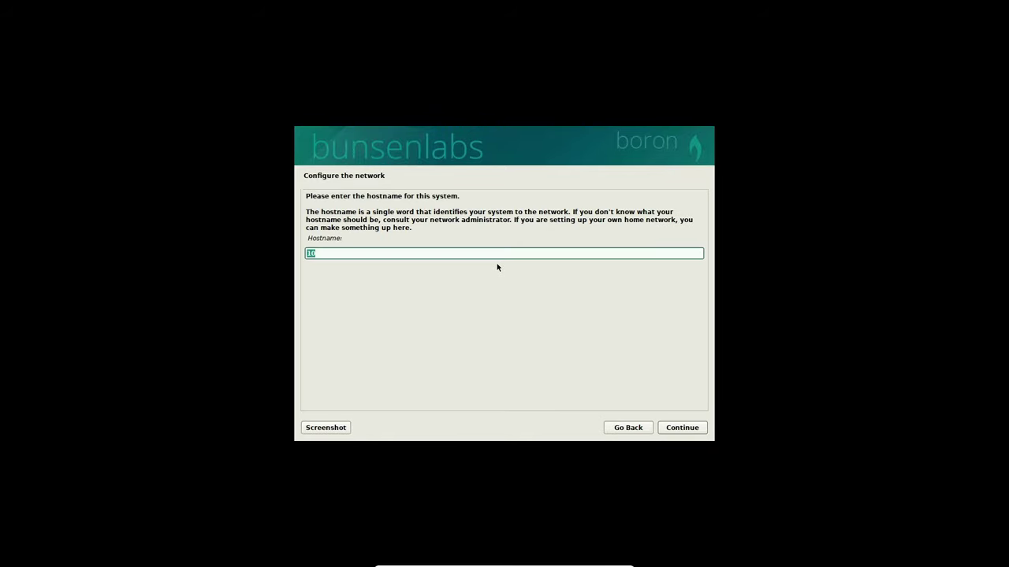
pyautogui.click(688, 429)
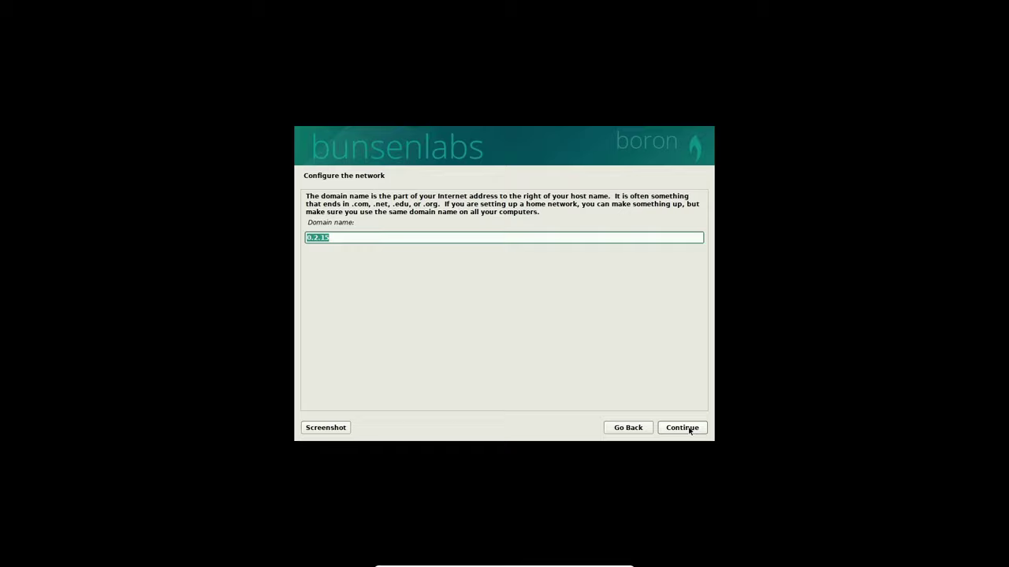
pyautogui.click(689, 430)
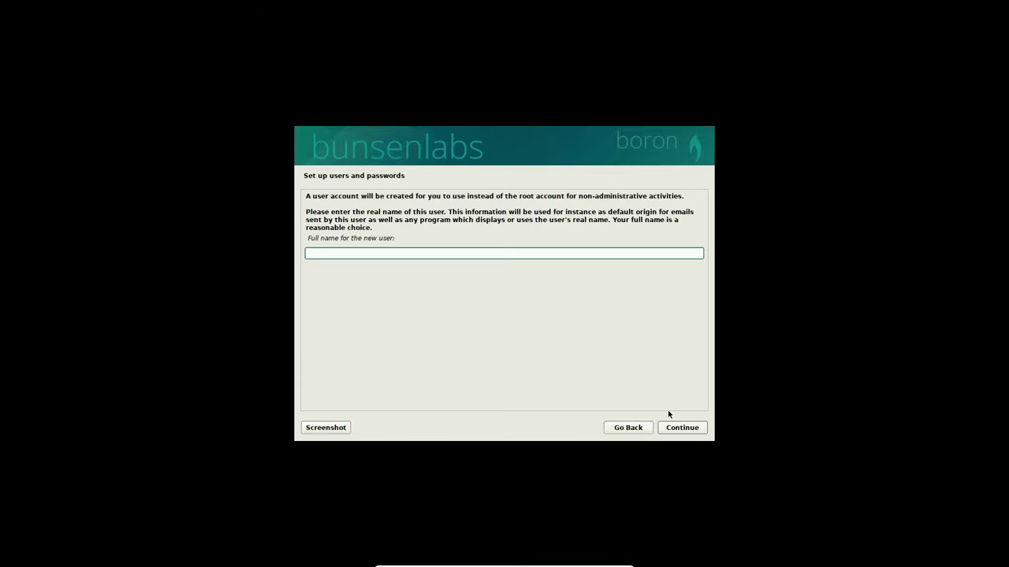
# - Create the user account with a full name, the default username and a password
pyautogui.write('code')
pyautogui.click(701, 427)
pyautogui.click(700, 427)
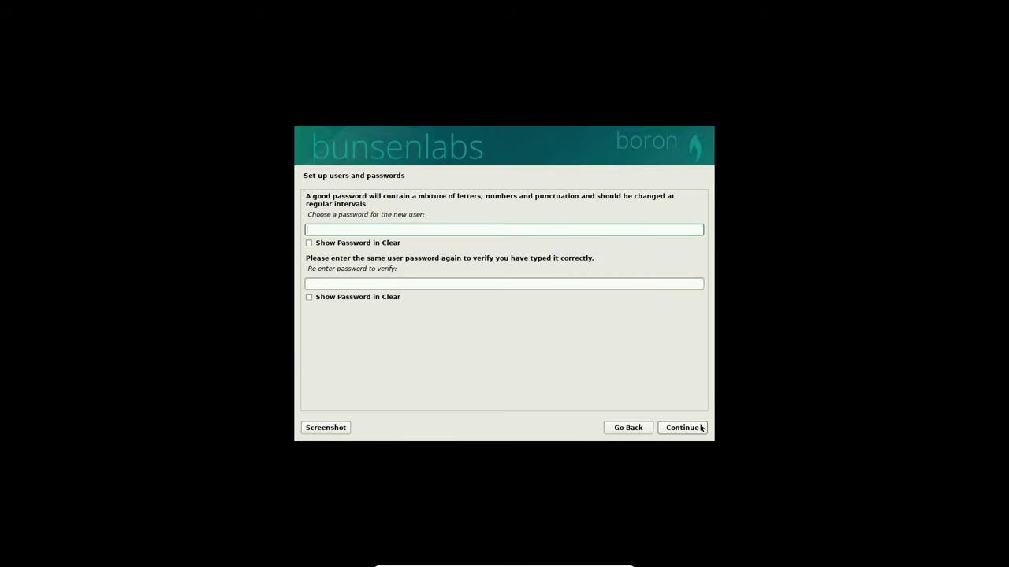
pyautogui.click(389, 285)
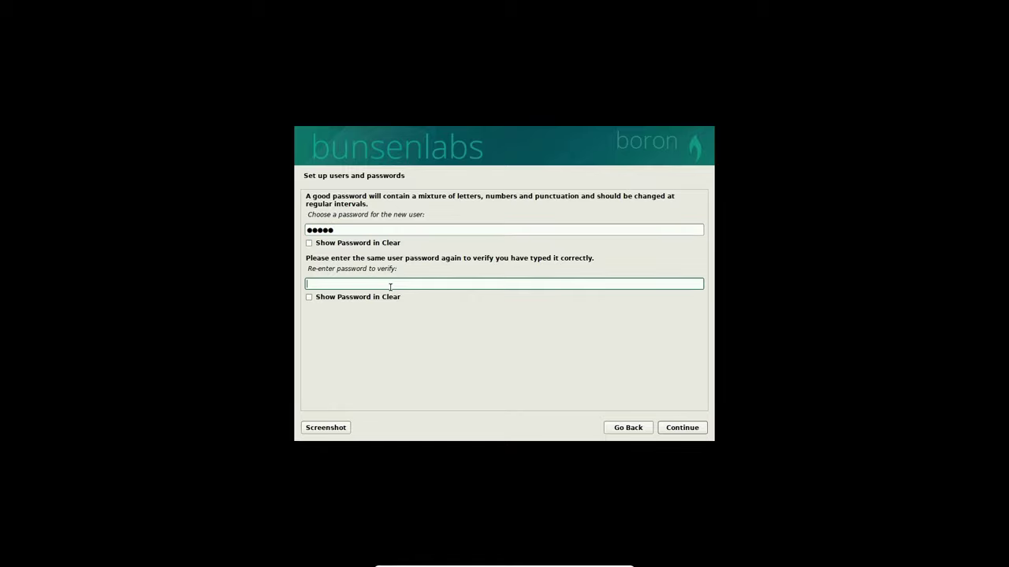
pyautogui.write('12345')
pyautogui.click(691, 430)
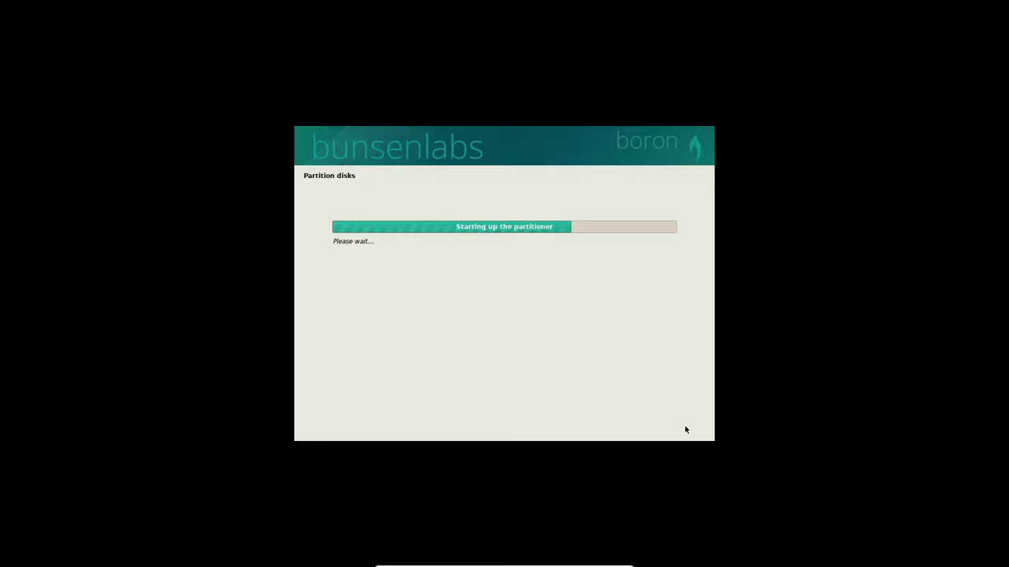
# - Partition the entire disk with guided partitioning and the proposed scheme
pyautogui.click(693, 428)
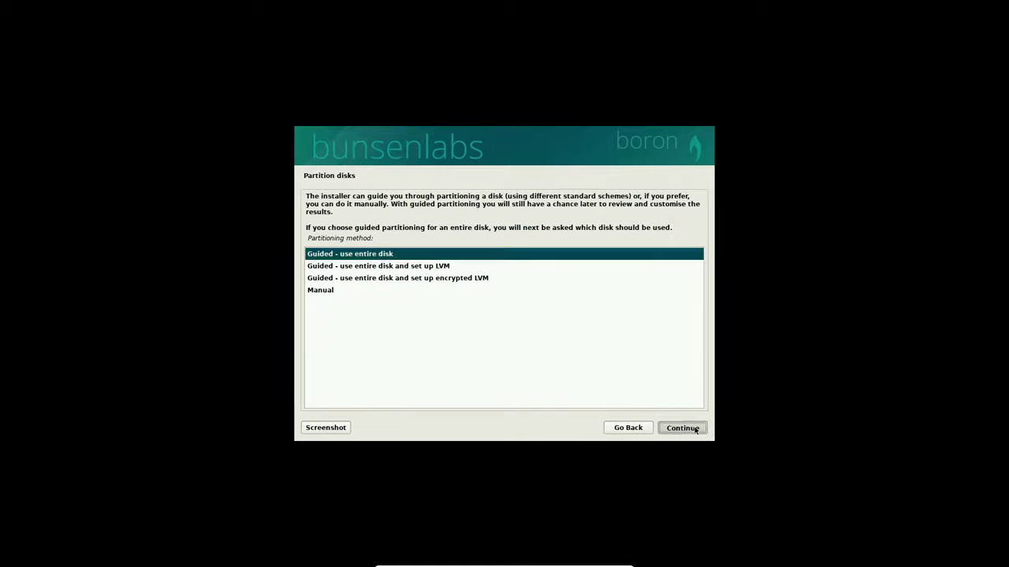
pyautogui.click(694, 428)
pyautogui.click(694, 428)
pyautogui.click(695, 430)
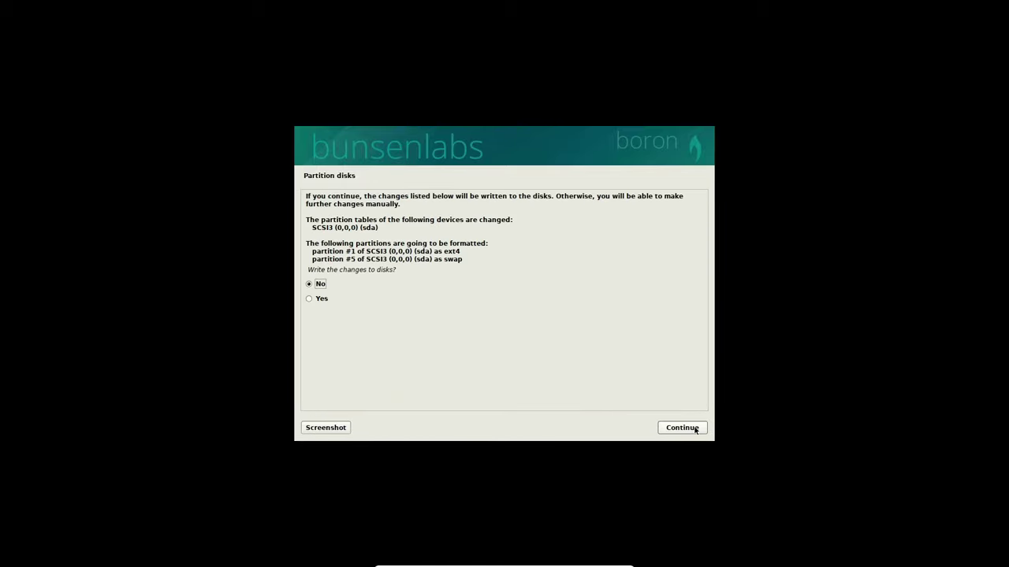
# - Write the partition changes to disk, install the system and put GRUB on the boot device
pyautogui.click(405, 303)
pyautogui.click(681, 428)
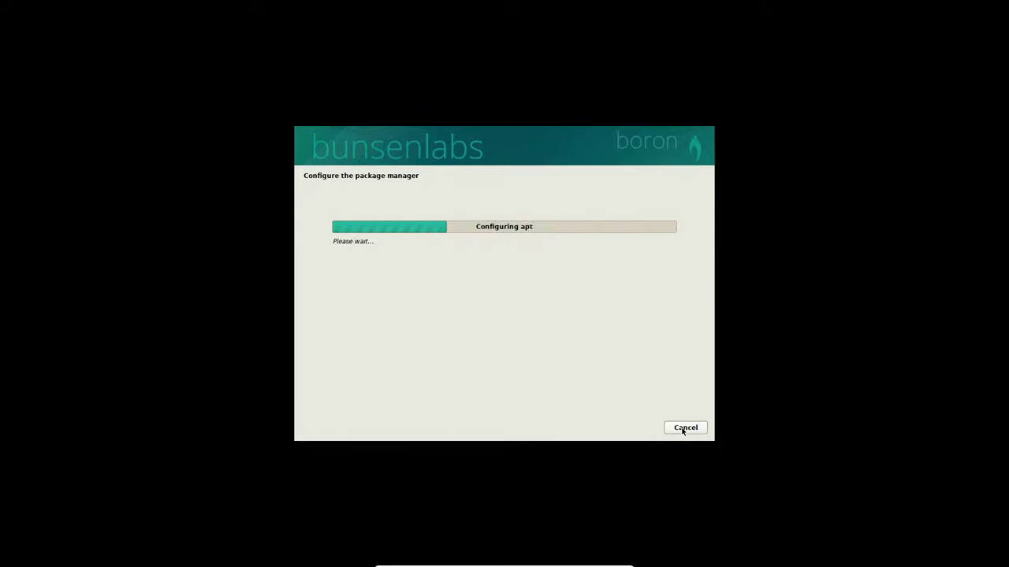
pyautogui.click(682, 429)
pyautogui.click(682, 429)
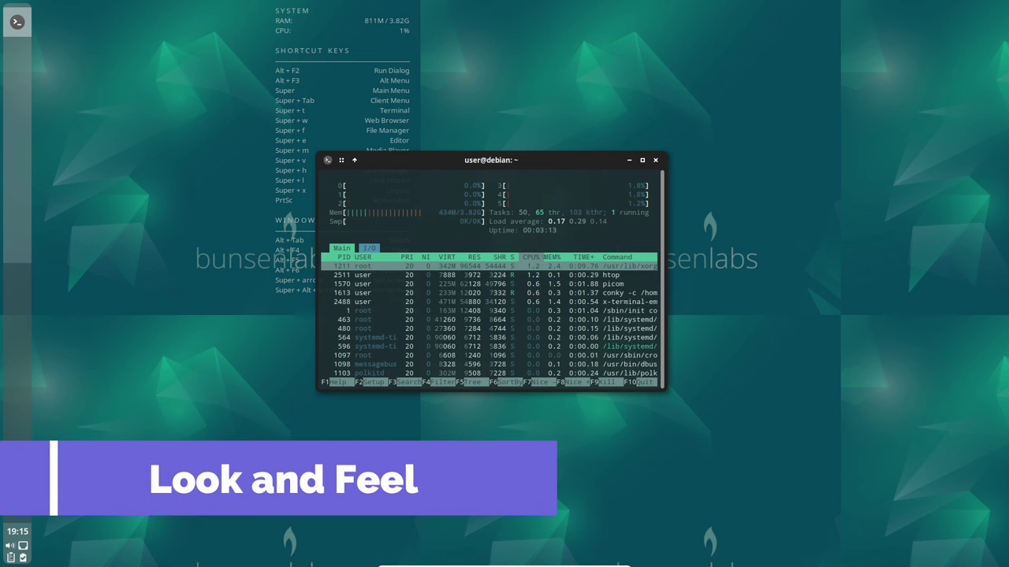
# - Close the htop terminal, then browse the main menu's submenus and dismiss them
pyautogui.hotkey('alt', 'F4')
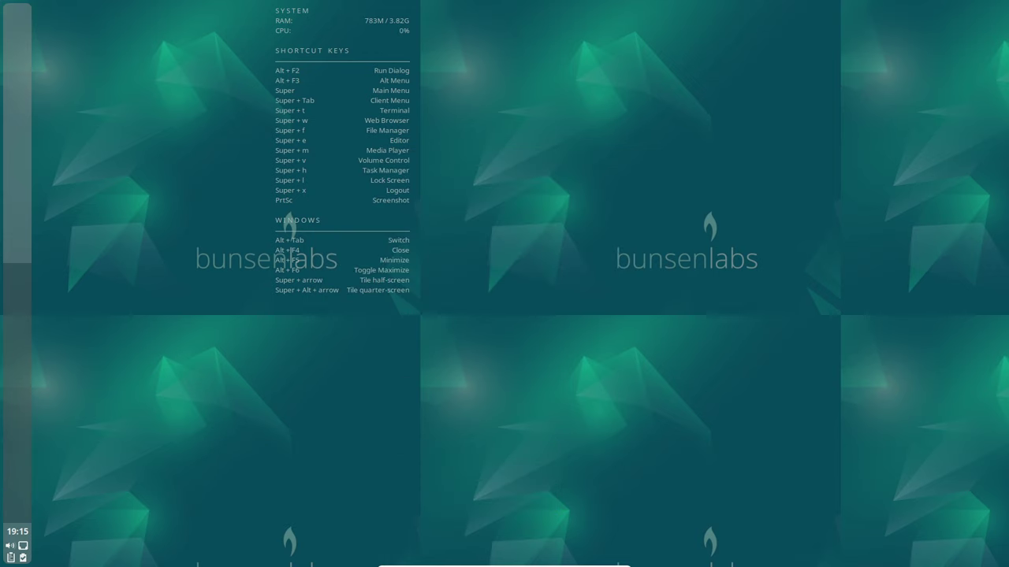
pyautogui.press('super')
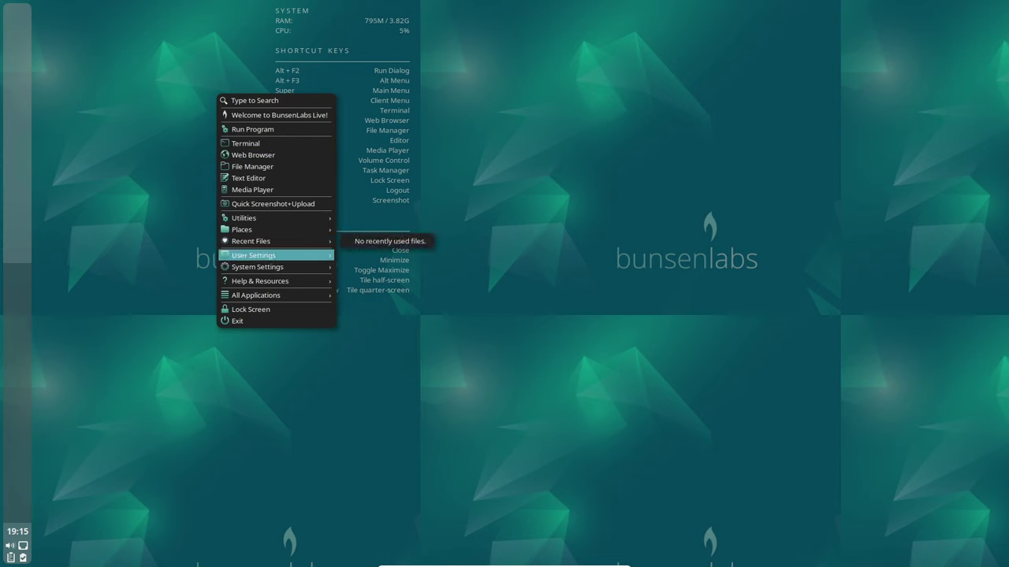
pyautogui.moveTo(260, 281)
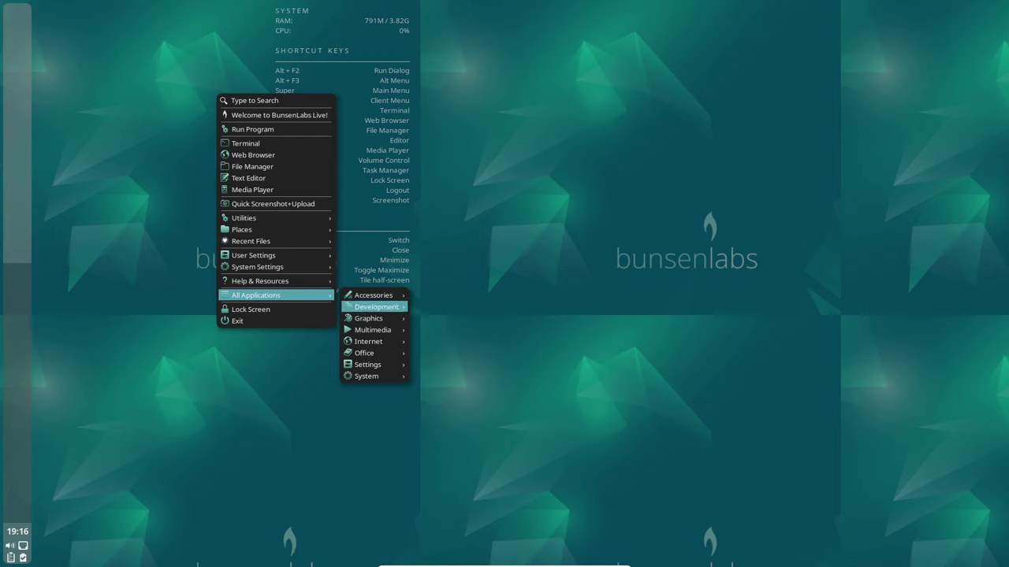
pyautogui.moveTo(366, 376)
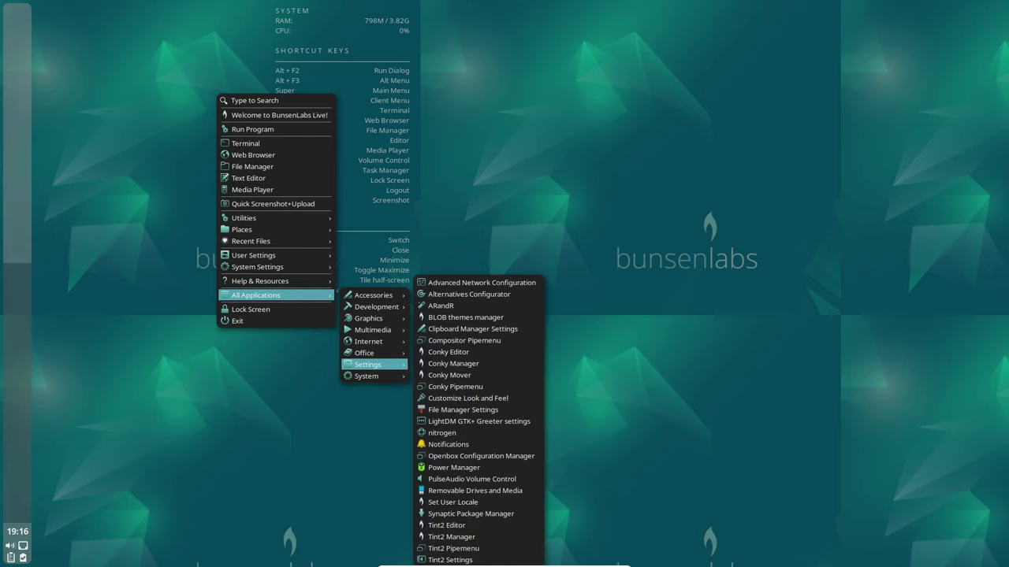
pyautogui.click(473, 512)
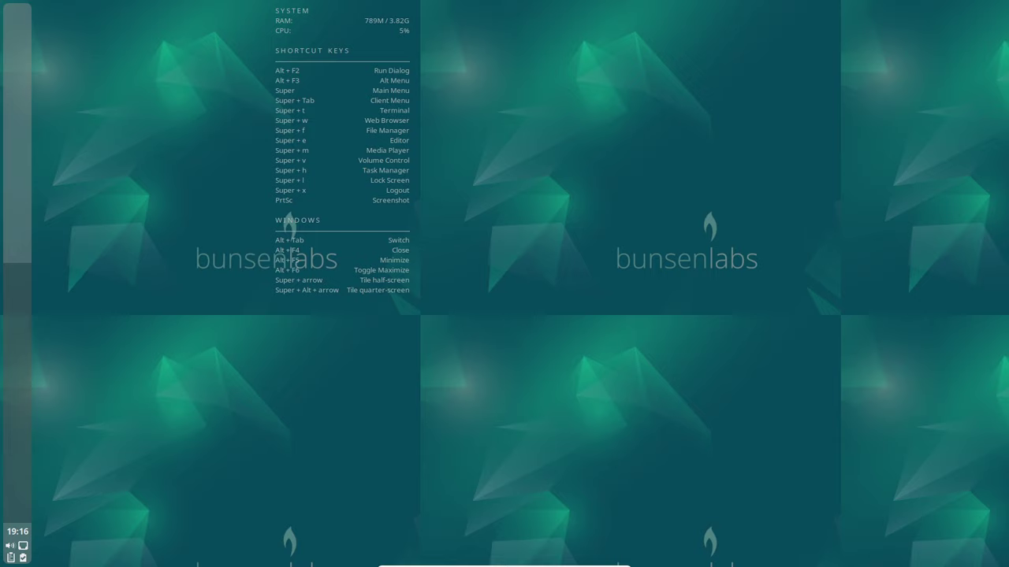
# - Show and hide the taskbar calendar, then open and dismiss the desktop right-click menu
pyautogui.click(17, 531)
pyautogui.click(17, 531)
pyautogui.rightClick(558, 266)
pyautogui.press('Escape')
# - Browse to All Applications > Internet in the main menu, then dismiss it
pyautogui.press('super')
pyautogui.moveTo(260, 262)
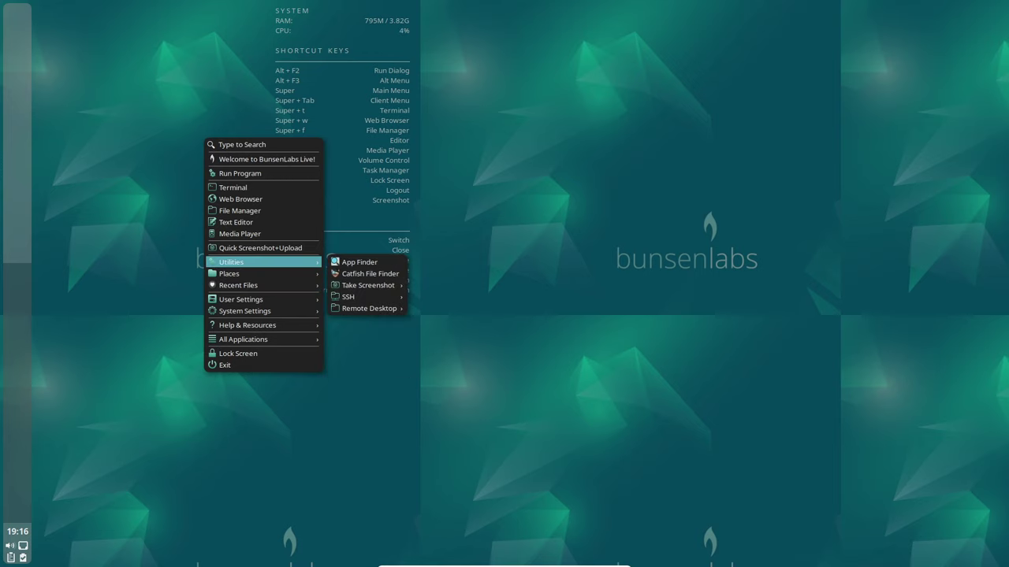
pyautogui.moveTo(368, 286)
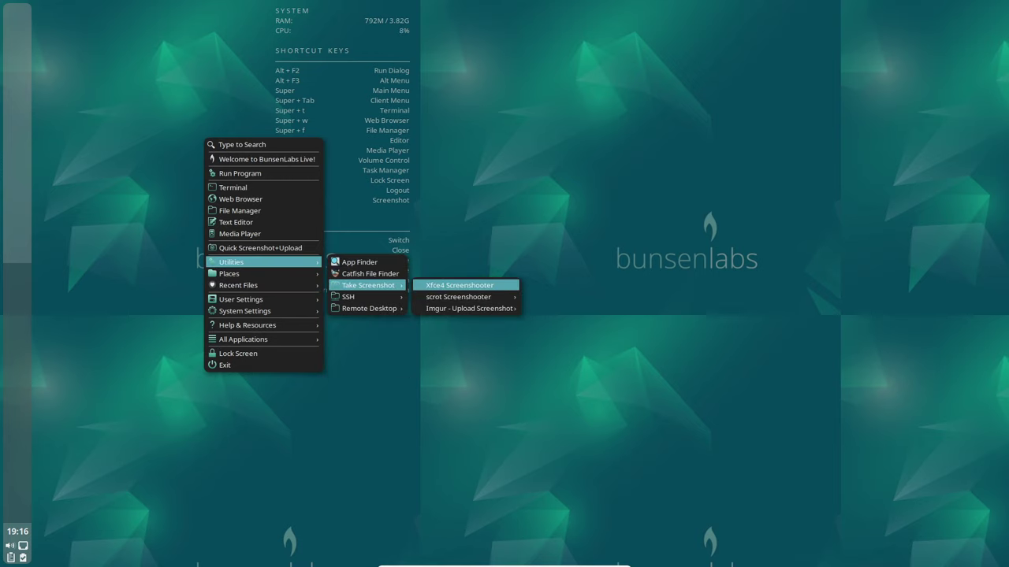
pyautogui.click(461, 285)
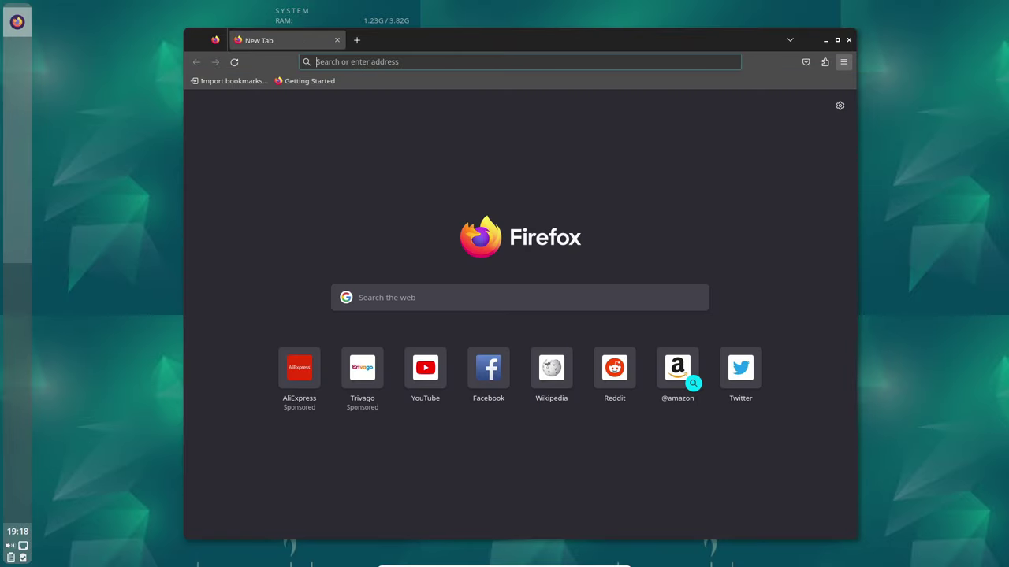
# - View the Firefox version in the About Firefox window from Help, then close it
pyautogui.click(843, 62)
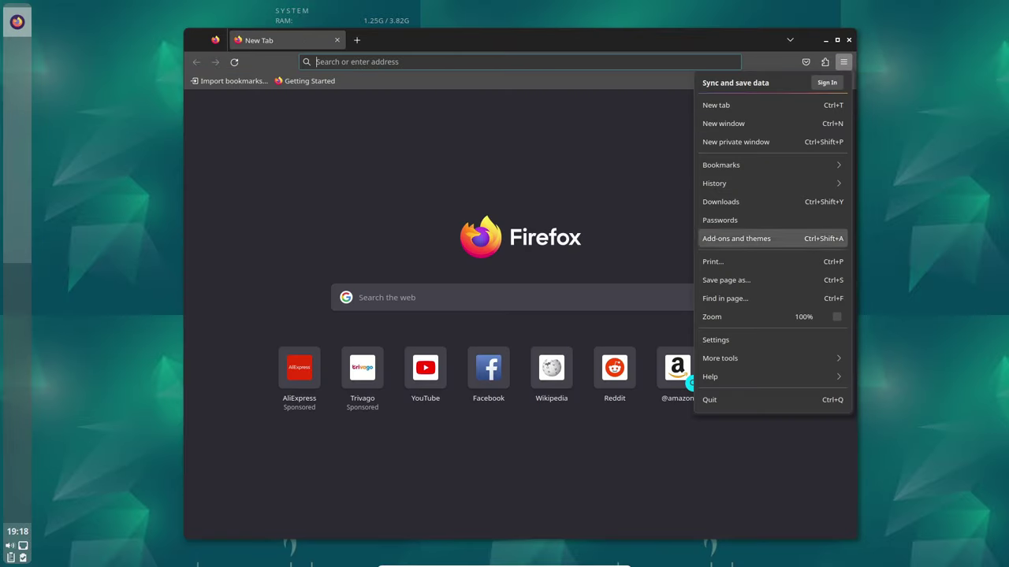
pyautogui.click(693, 379)
pyautogui.click(717, 215)
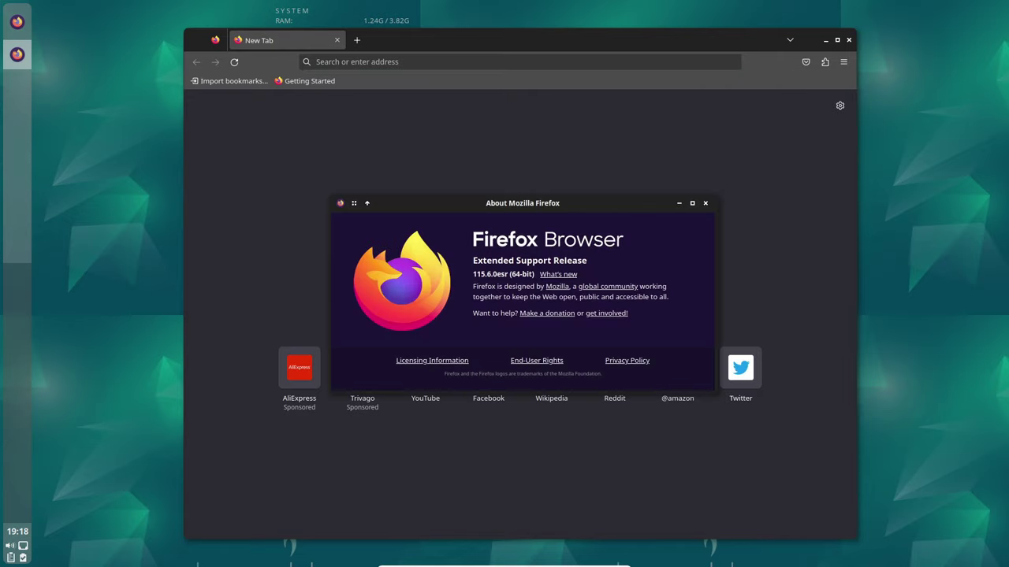
pyautogui.click(705, 203)
# - Close Firefox and launch LibreOffice from All Applications > Office
pyautogui.hotkey('alt', 'F4')
pyautogui.press('super')
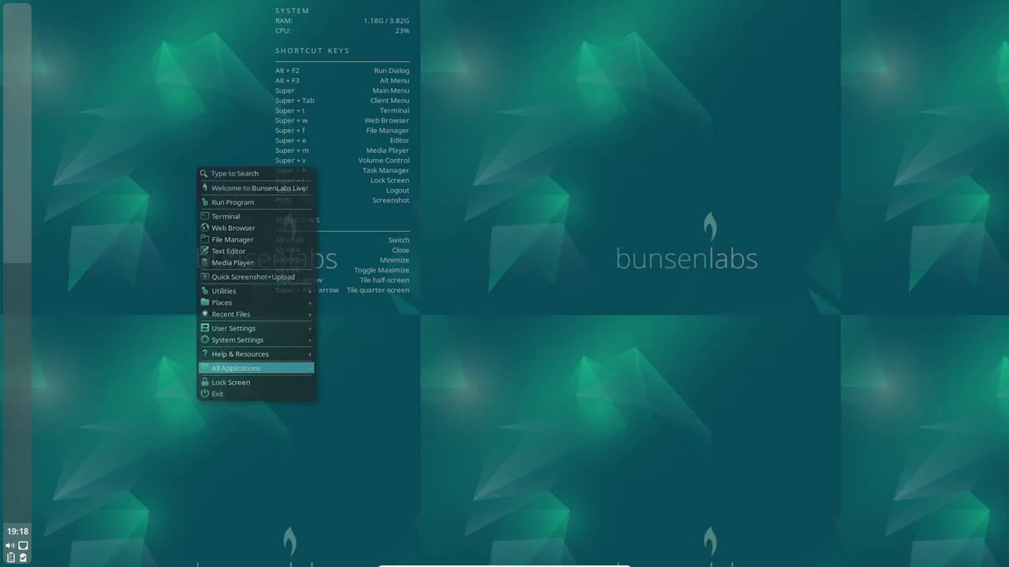
pyautogui.moveTo(236, 368)
pyautogui.moveTo(344, 425)
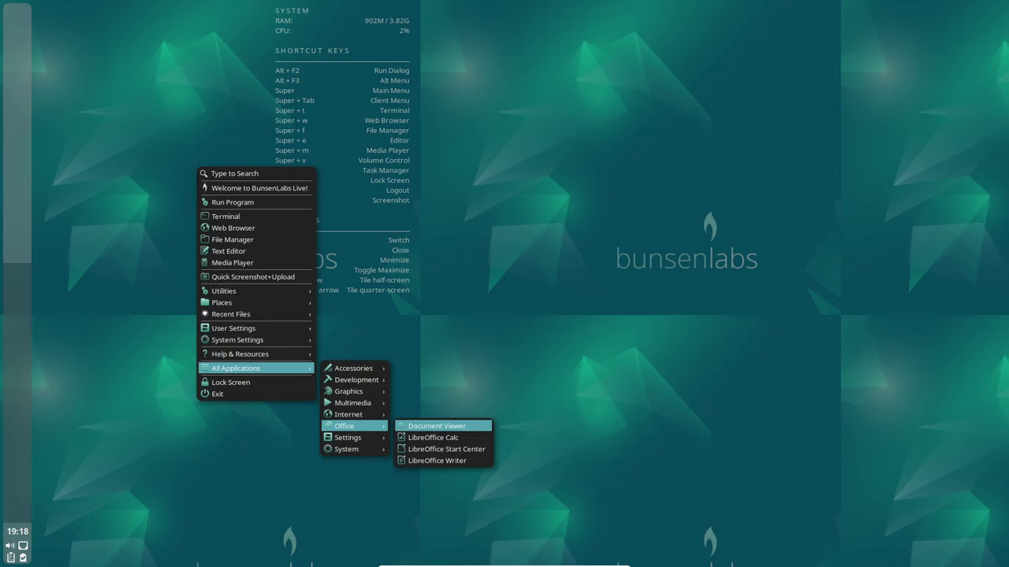
pyautogui.click(446, 449)
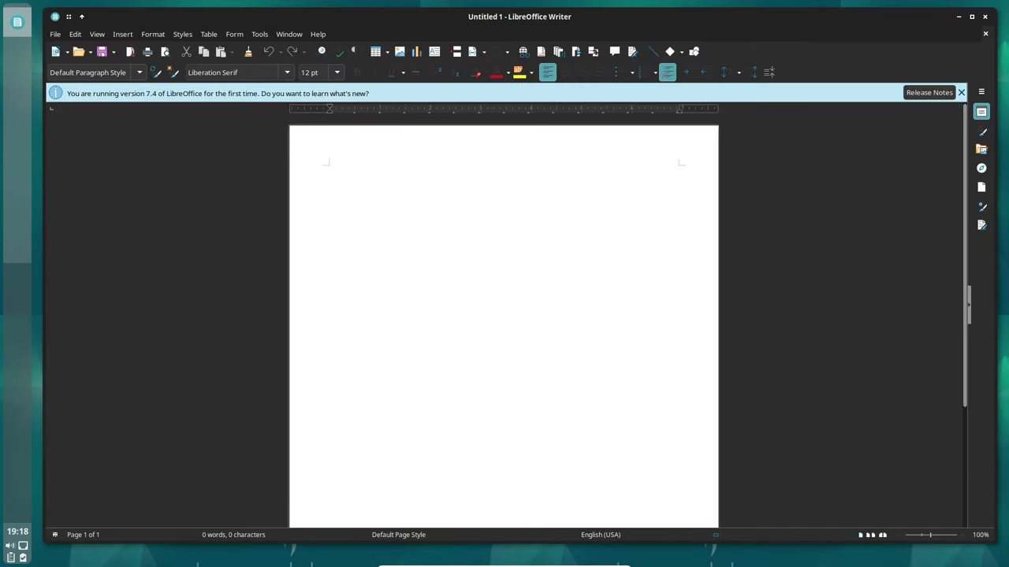
# - Quit LibreOffice Writer with Ctrl+Q and bring up the desktop's right-click menu
pyautogui.hotkey('ctrl', 'q')
pyautogui.rightClick(211, 230)
pyautogui.moveTo(268, 352)
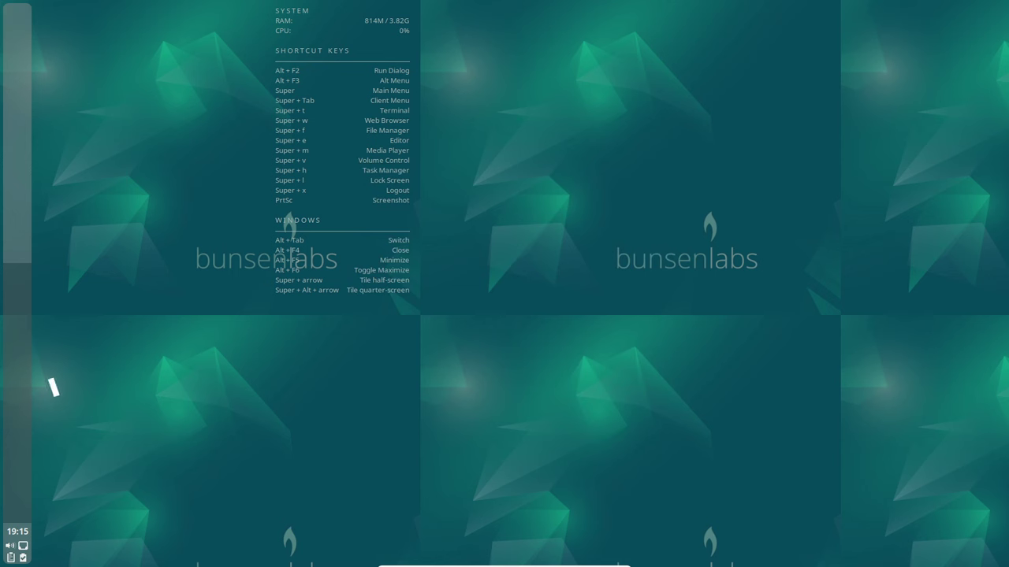
pyautogui.press('super')
pyautogui.press('Down')
pyautogui.press('Down')
pyautogui.press('Return')
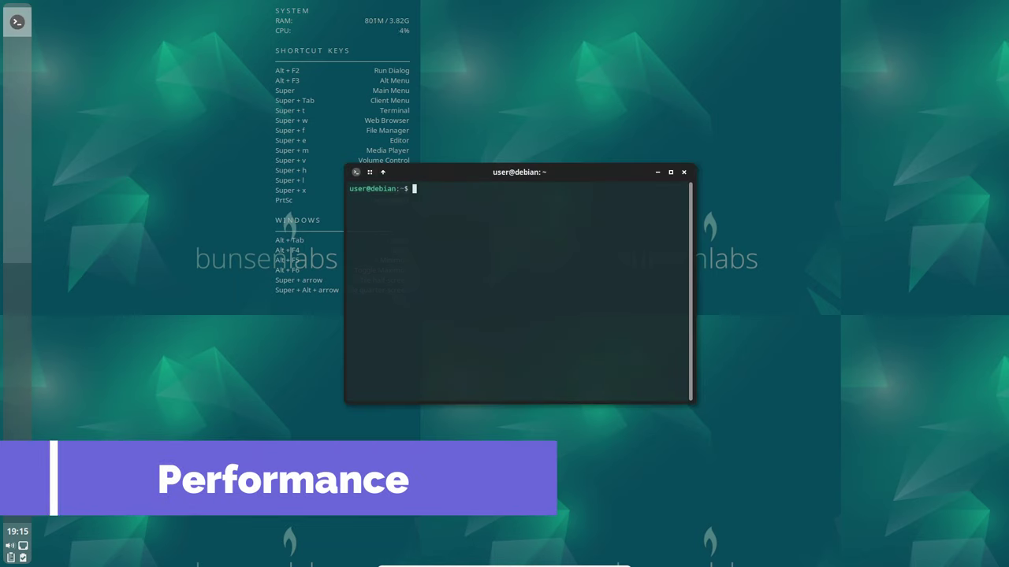
pyautogui.write('htop')
pyautogui.press('Return')
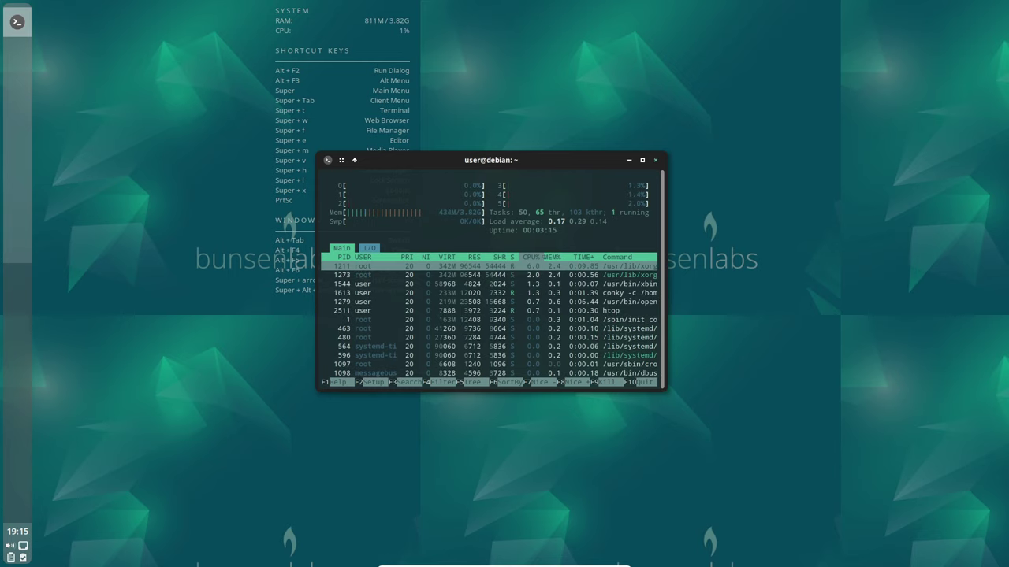
pyautogui.hotkey('alt', 'F4')
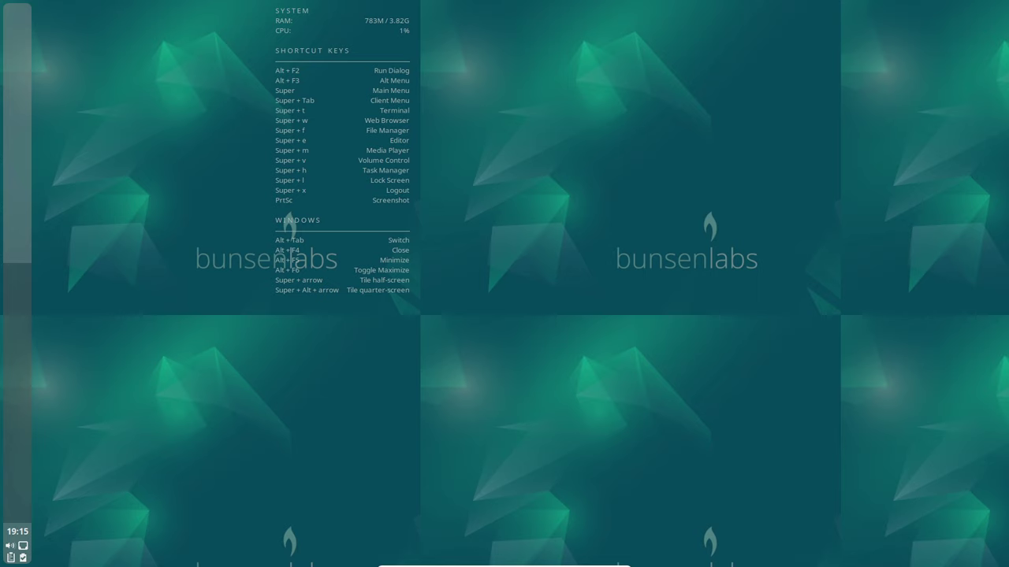
# - Browse the System Settings entries and the home folder Places in the main menu
pyautogui.press('super')
pyautogui.press('Down')
pyautogui.press('Down')
pyautogui.press('Down')
pyautogui.press('Down')
pyautogui.press('Down')
pyautogui.press('Down')
pyautogui.press('Down')
pyautogui.press('Down')
pyautogui.press('Down')
pyautogui.press('Down')
pyautogui.press('Down')
pyautogui.press('Down')
pyautogui.press('Down')
pyautogui.press('Down')
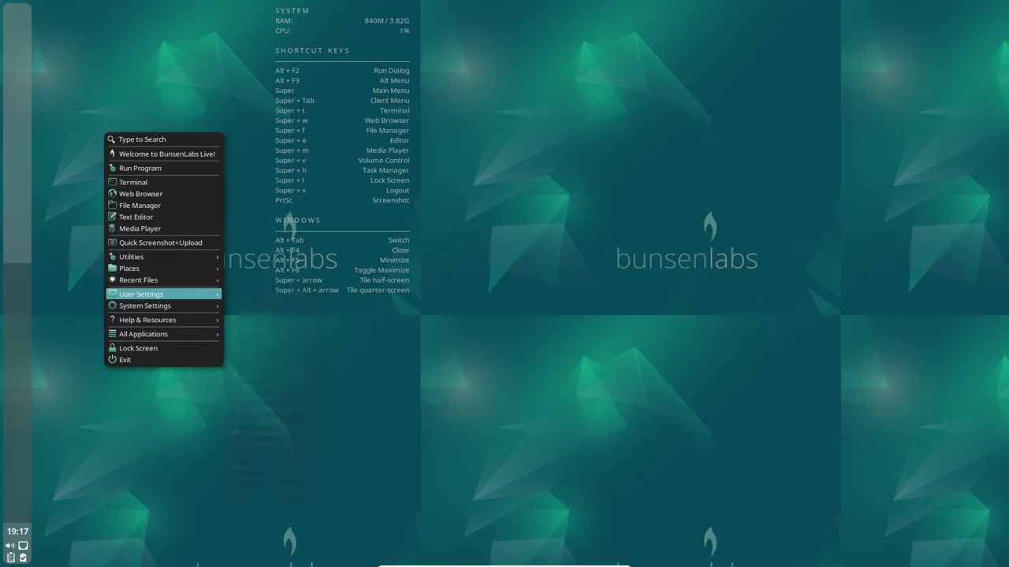
pyautogui.press('Right')
pyautogui.press('Down')
pyautogui.press('Down')
pyautogui.press('Down')
pyautogui.press('Down')
pyautogui.press('Down')
pyautogui.press('Down')
pyautogui.press('Down')
pyautogui.press('Down')
pyautogui.press('Down')
pyautogui.press('Down')
pyautogui.press('Down')
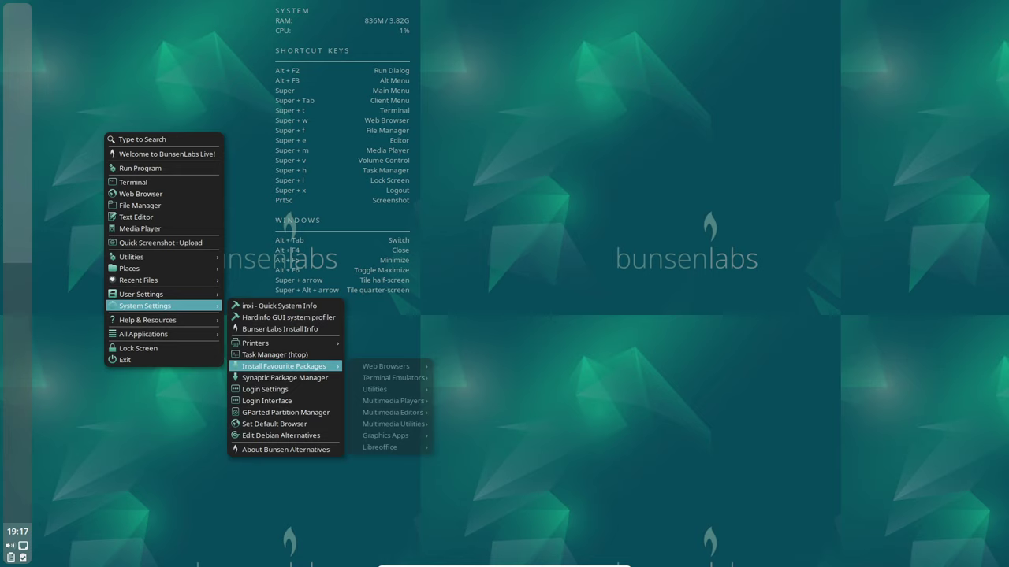
pyautogui.press('Up')
pyautogui.press('Up')
pyautogui.press('Up')
pyautogui.press('Up')
pyautogui.press('Up')
pyautogui.press('Up')
pyautogui.press('Up')
pyautogui.press('Up')
pyautogui.press('Up')
pyautogui.press('Up')
pyautogui.press('Up')
pyautogui.press('Left')
pyautogui.press('Up')
pyautogui.press('Up')
pyautogui.press('Up')
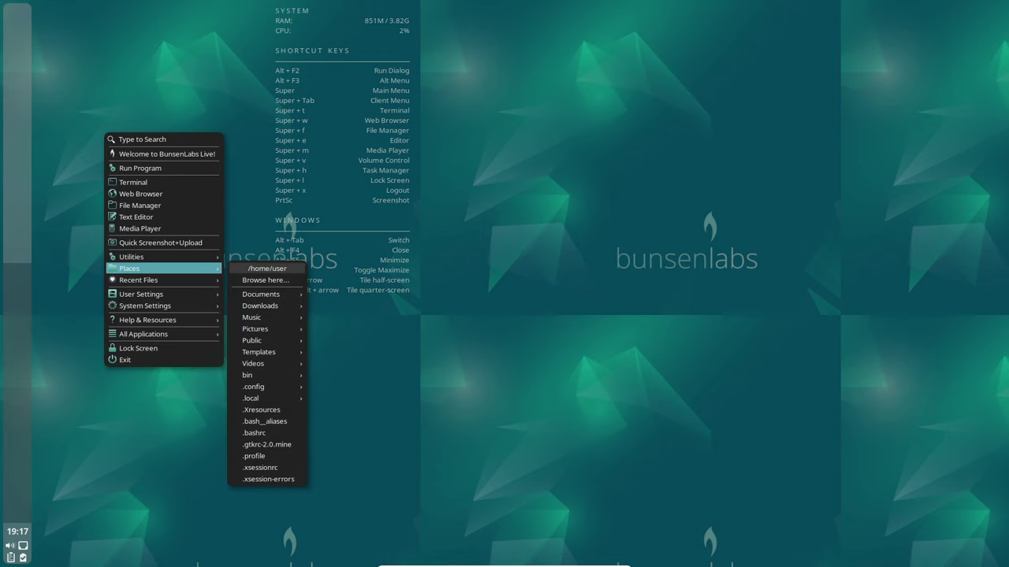
pyautogui.press('Up')
pyautogui.press('Up')
pyautogui.press('Up')
pyautogui.press('Up')
pyautogui.press('Up')
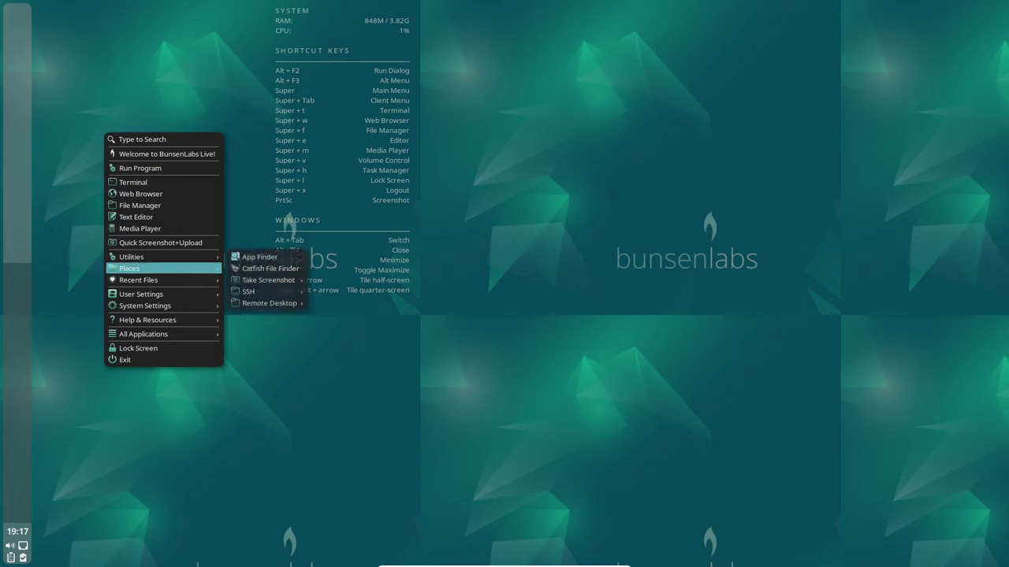
# - Look through the application categories down to Internet and System, then close the menu
pyautogui.moveTo(165, 334)
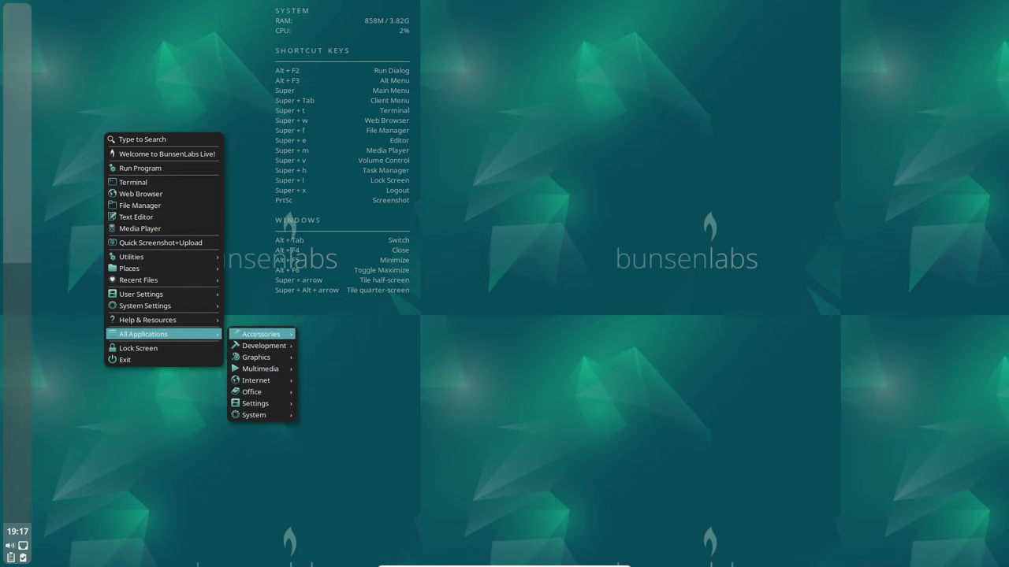
pyautogui.moveTo(261, 334)
pyautogui.press('Down')
pyautogui.press('Down')
pyautogui.press('Down')
pyautogui.press('Down')
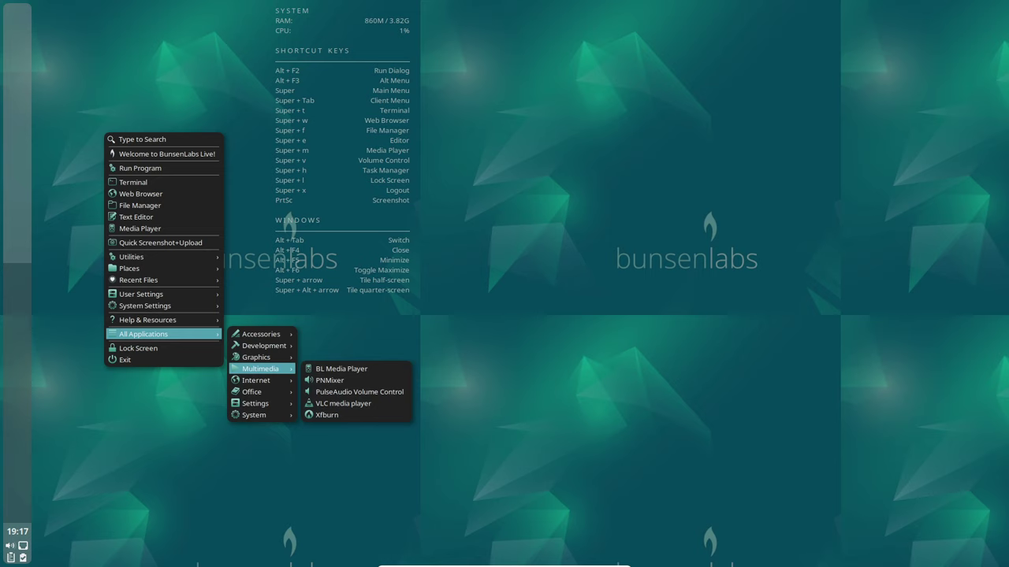
pyautogui.press('Down')
pyautogui.press('Down')
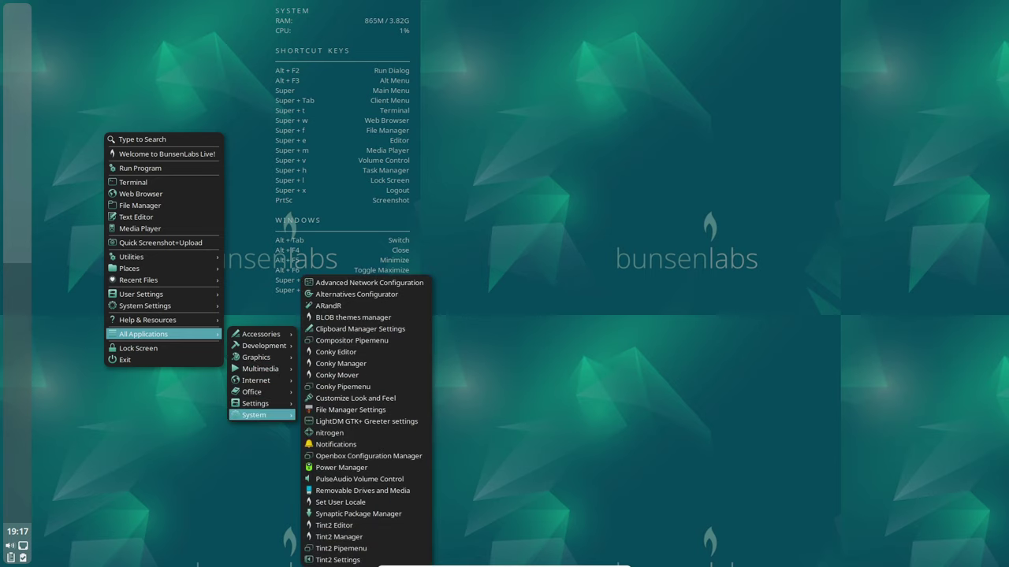
pyautogui.press('Escape')
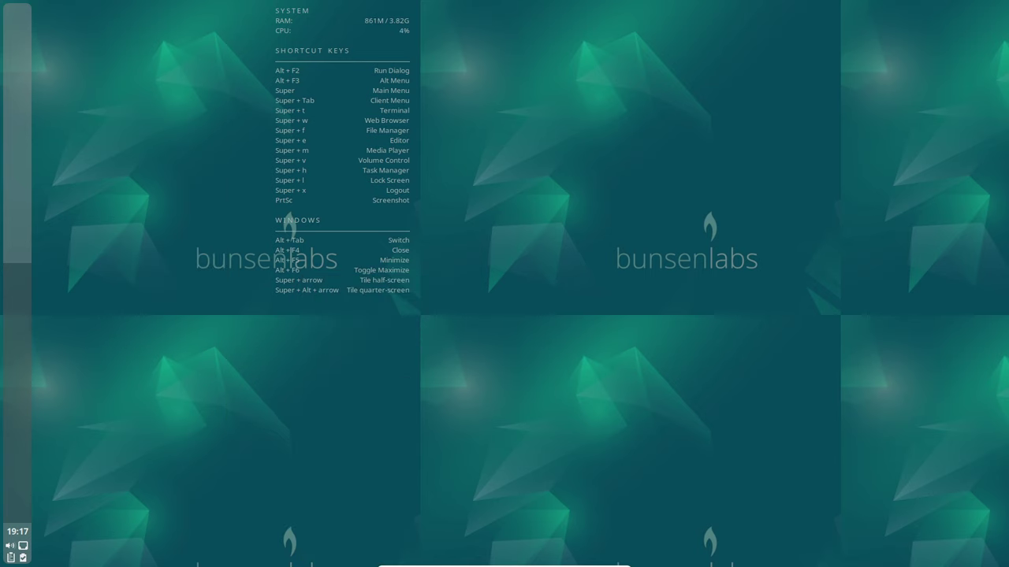
# - Launch Firefox ESR from the desktop menu's All Applications > Internet list
pyautogui.rightClick(195, 115)
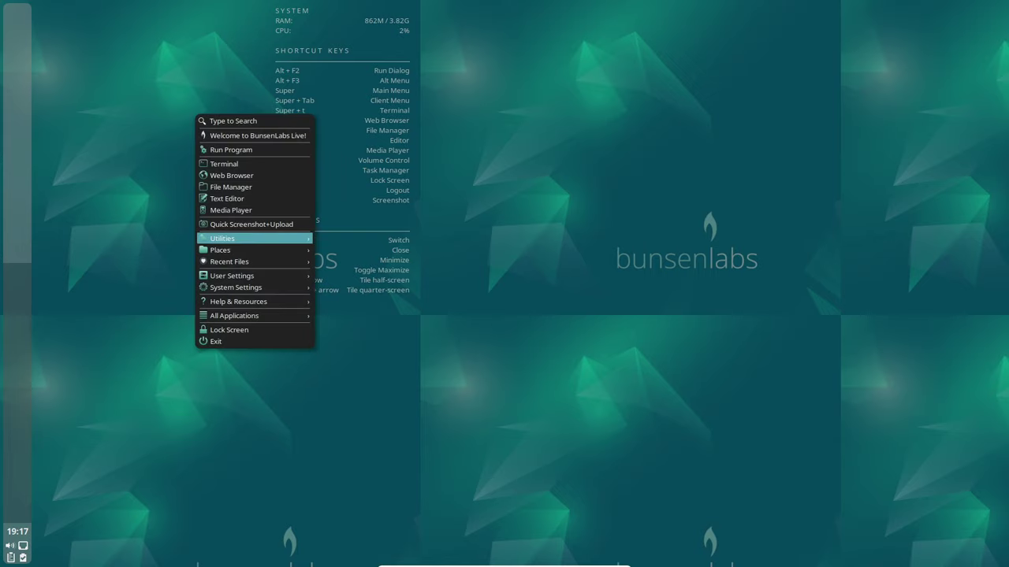
pyautogui.moveTo(252, 315)
pyautogui.moveTo(351, 339)
pyautogui.moveTo(350, 362)
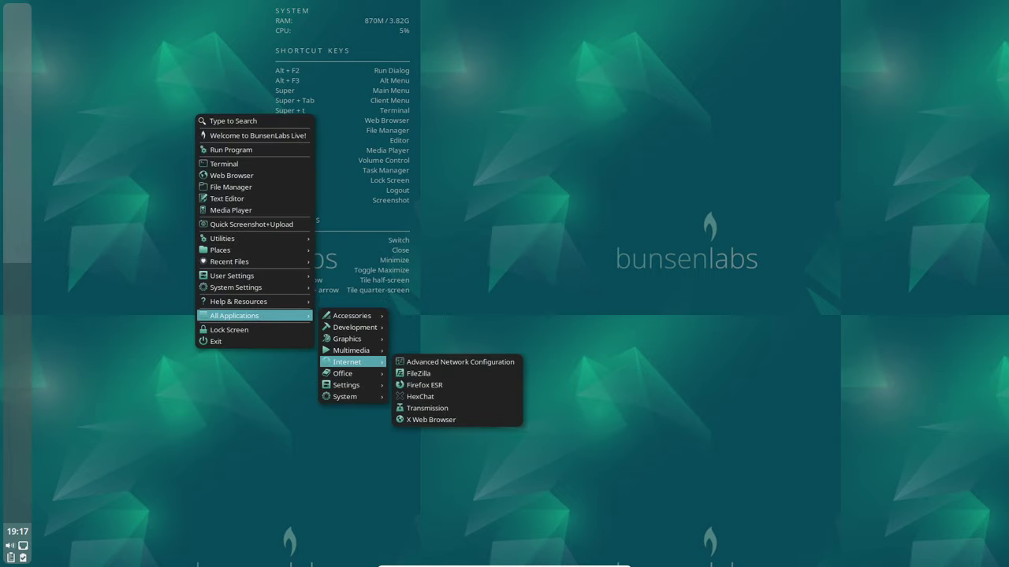
pyautogui.click(430, 374)
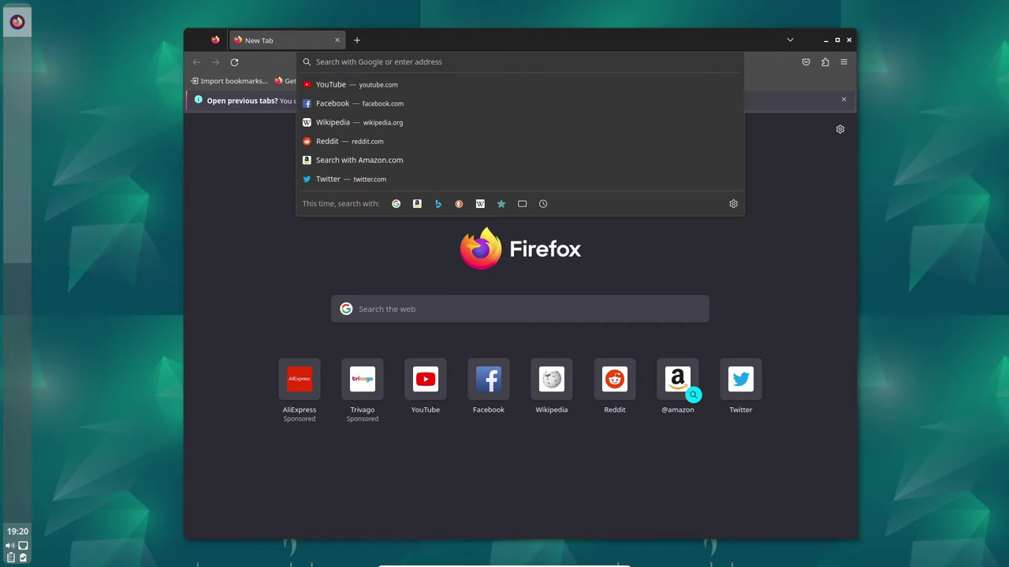
# - Search 'bunsenlabs linux', open bunsenlabs.org Installation, and download boron-1-240123-amd64.hybrid.iso
pyautogui.write('bunsenlabs')
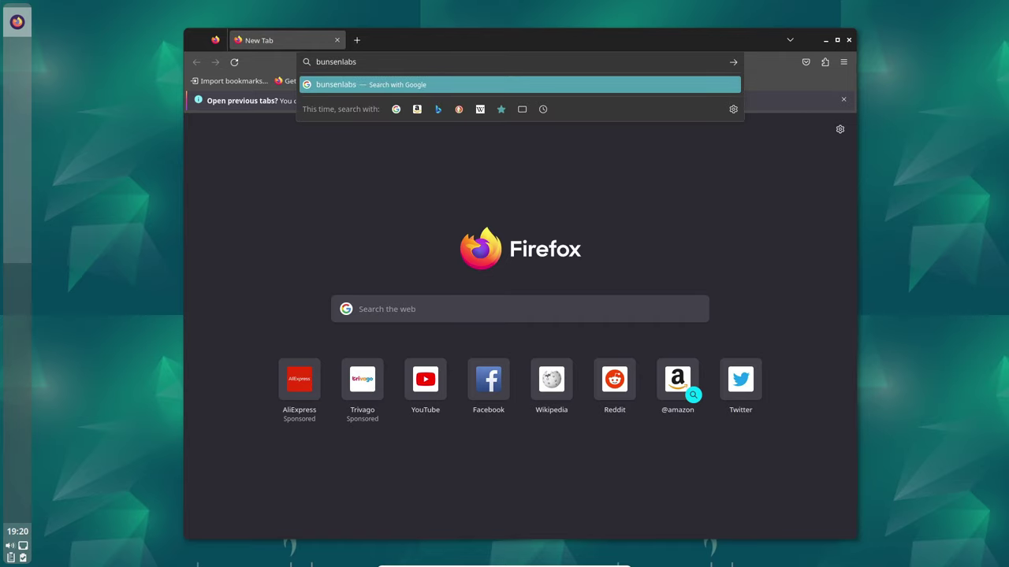
pyautogui.write(' linux')
pyautogui.press('Return')
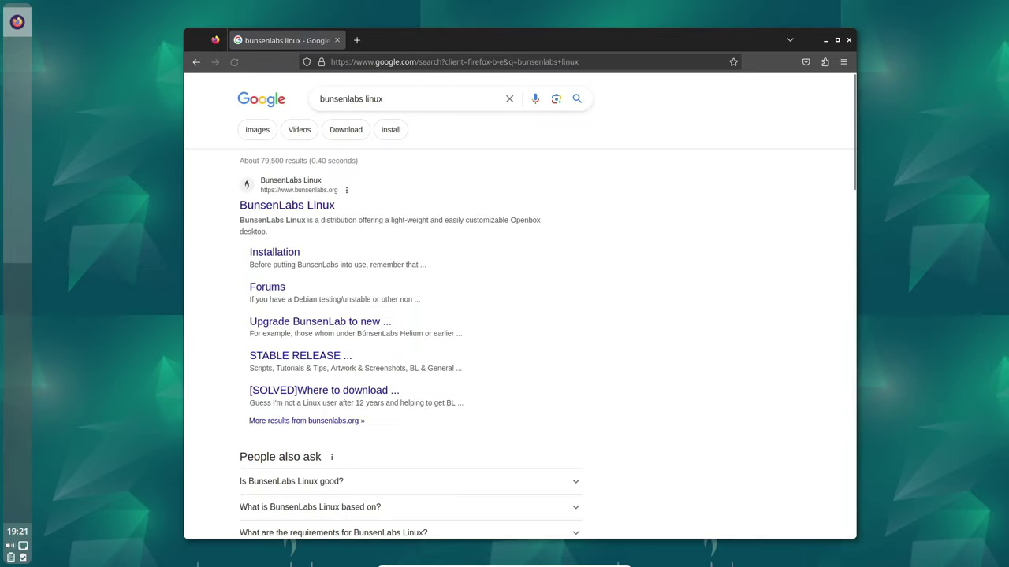
pyautogui.click(286, 205)
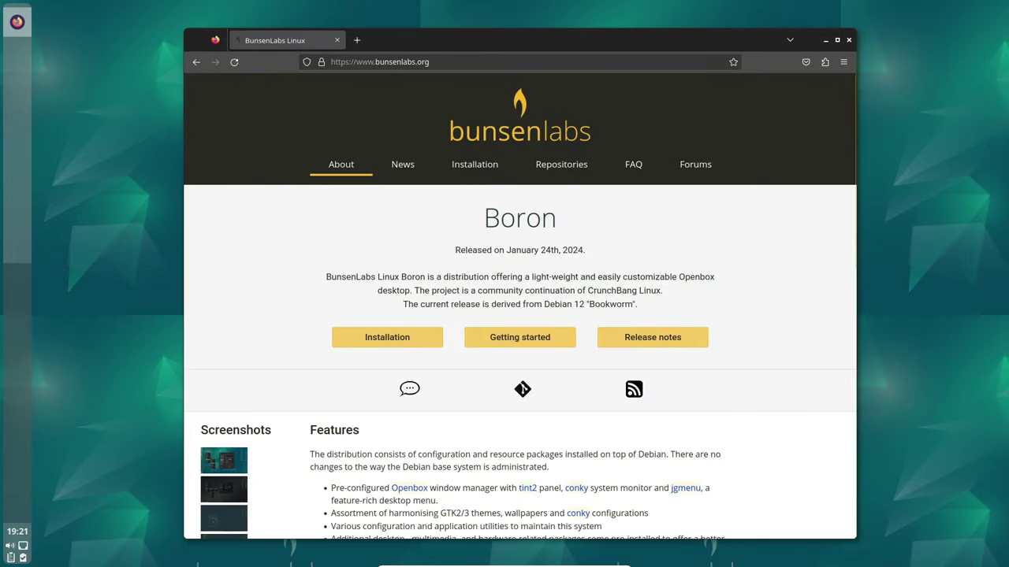
pyautogui.click(387, 338)
pyautogui.scroll(-3, 378, 237)
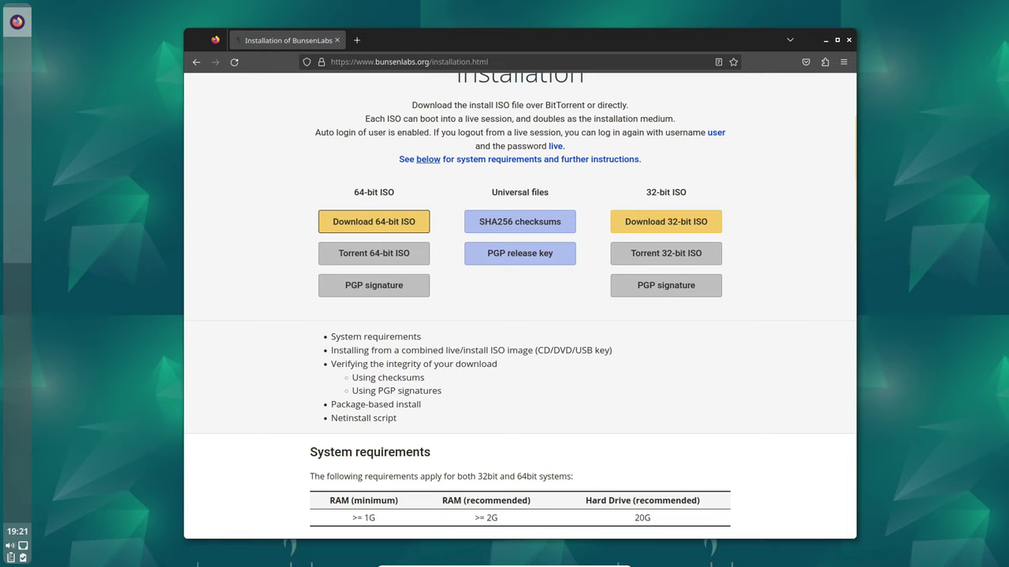
pyautogui.click(374, 221)
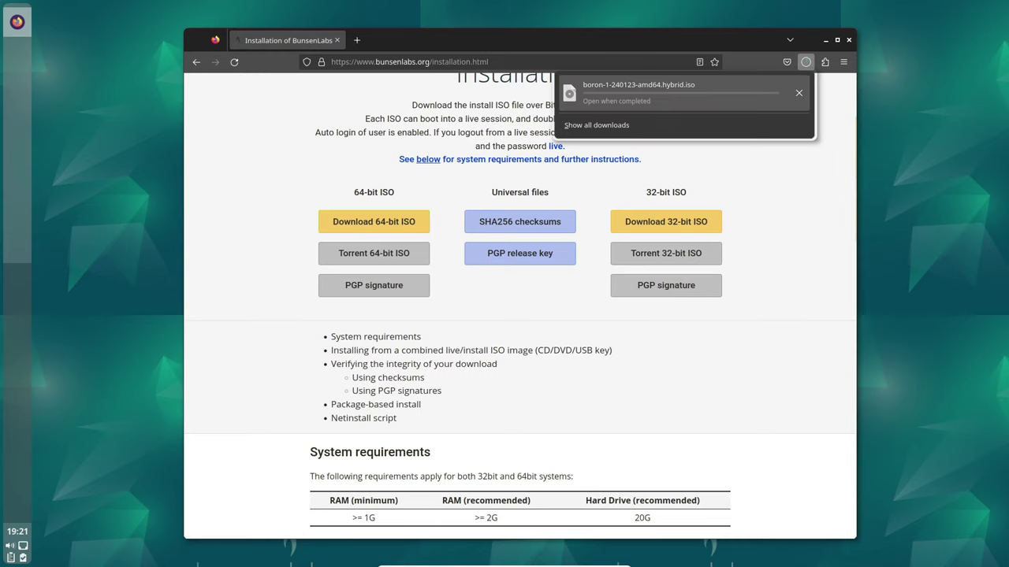